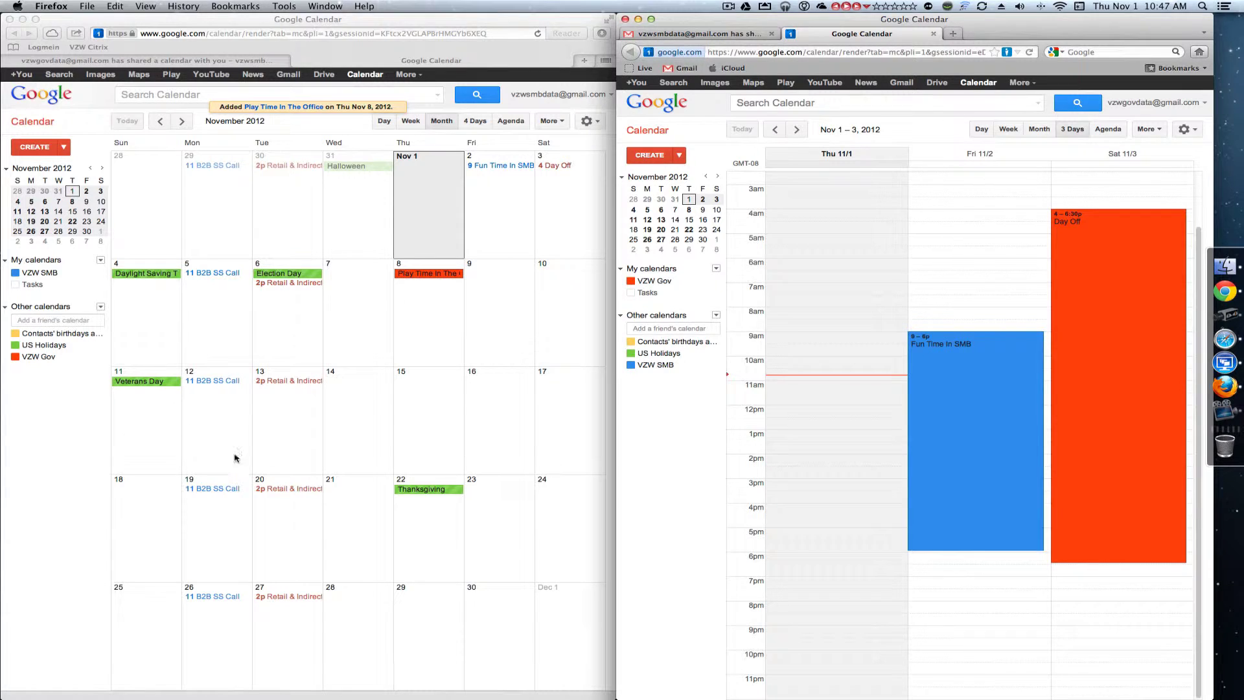
Create the event "Shared Calendar Time" on Thursday, November 1, 12:00pm to 6:30pm, in the shared VZW SMB calendar from the VZW Gov account.
click(1037, 129)
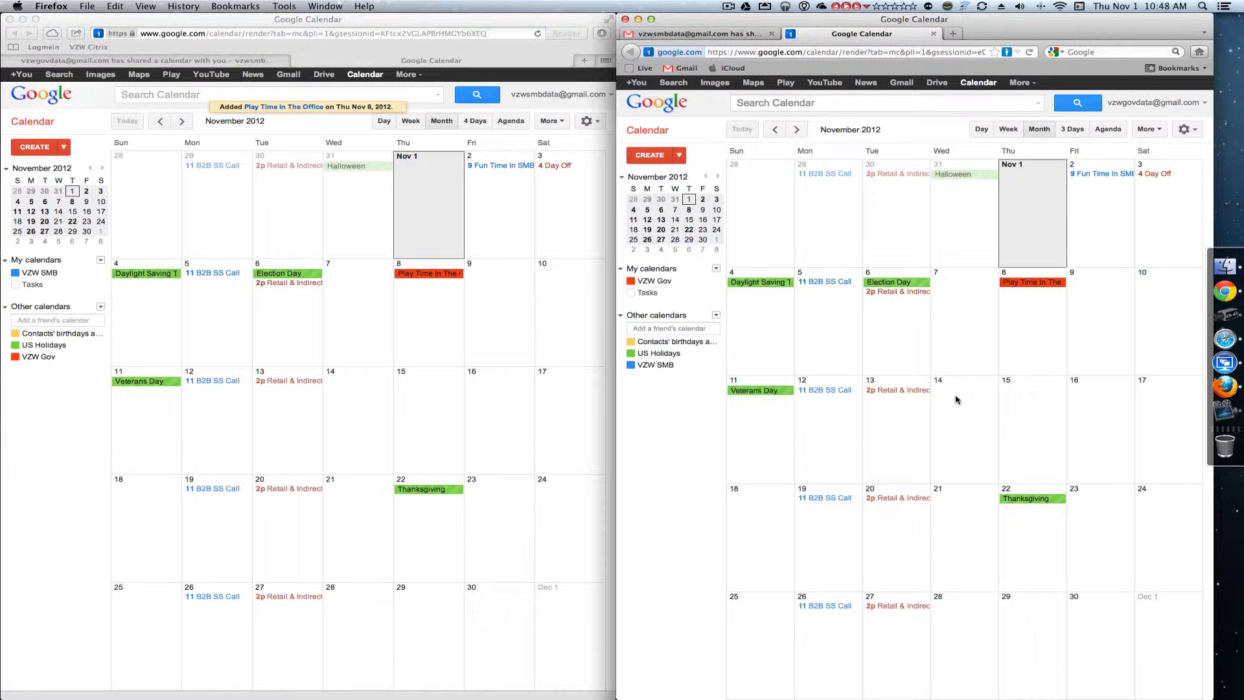
click(1073, 128)
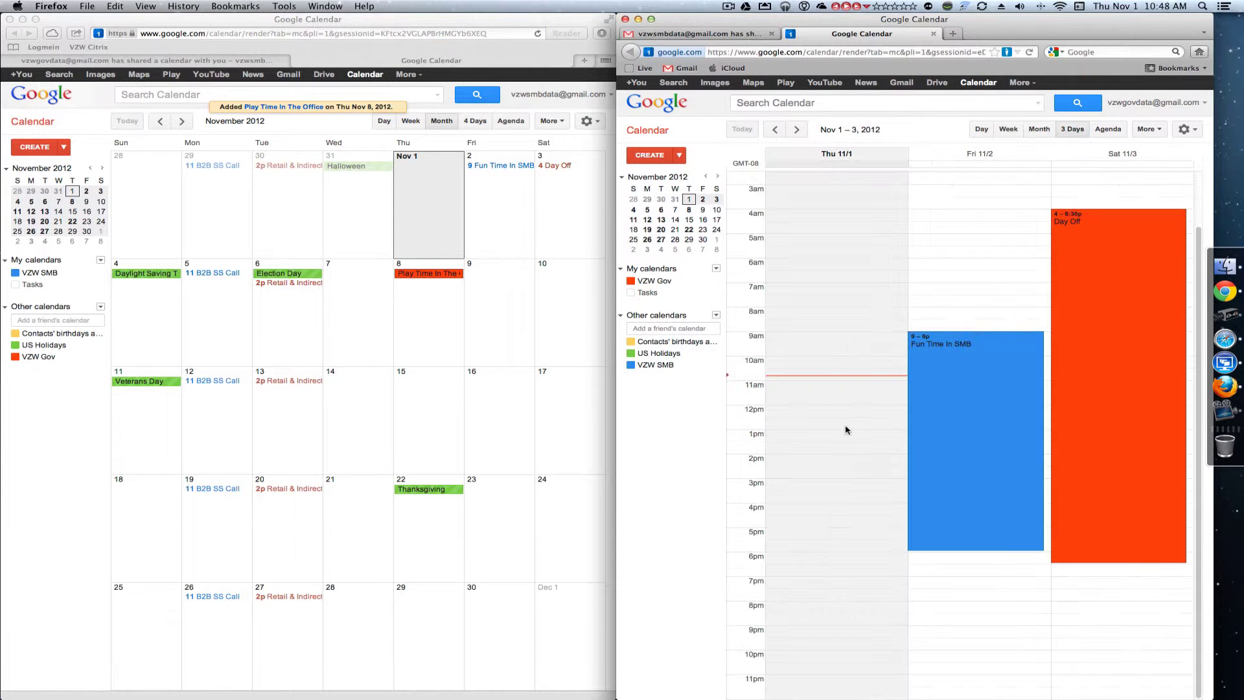
drag(797, 416, 805, 559)
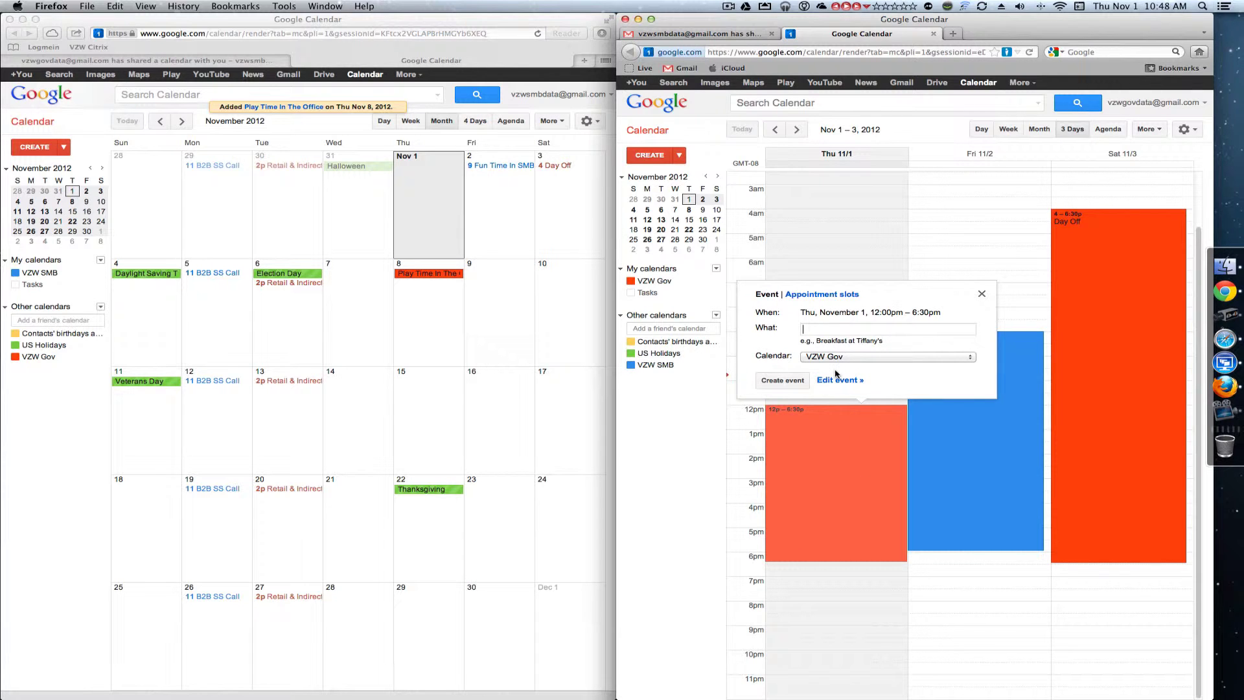
text(C)
key(BackSpace)
text(Shared Calendar Time)
click(876, 360)
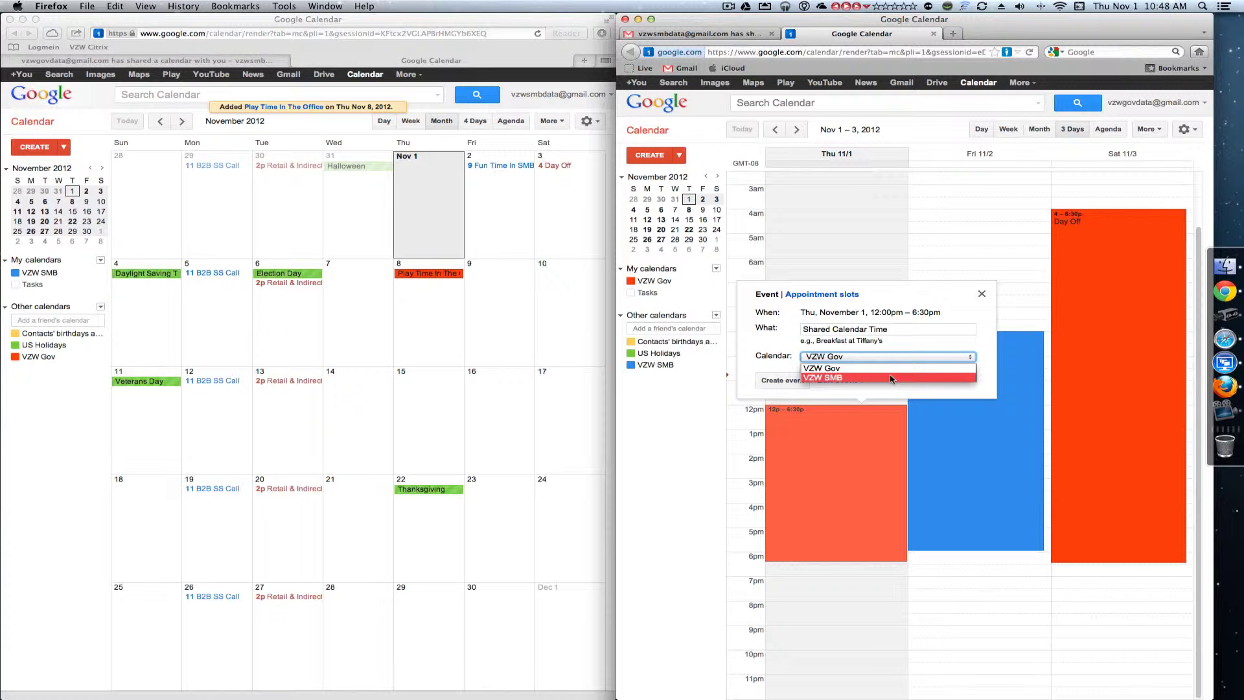
click(852, 379)
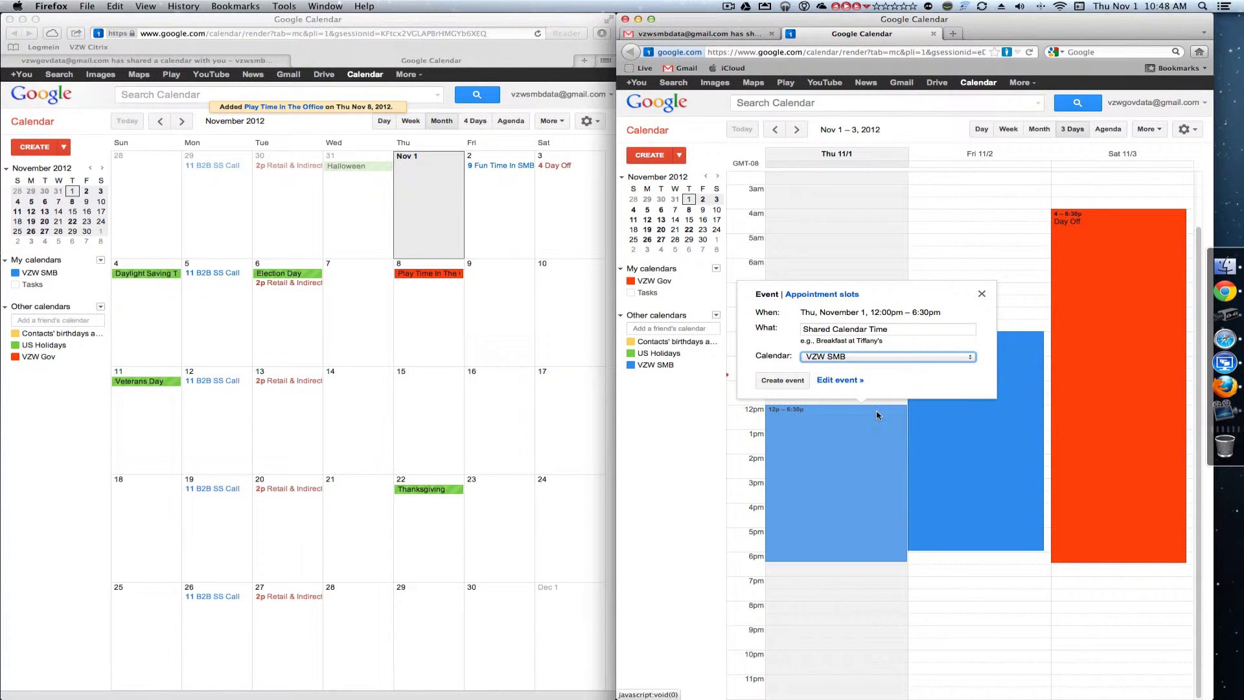
click(782, 382)
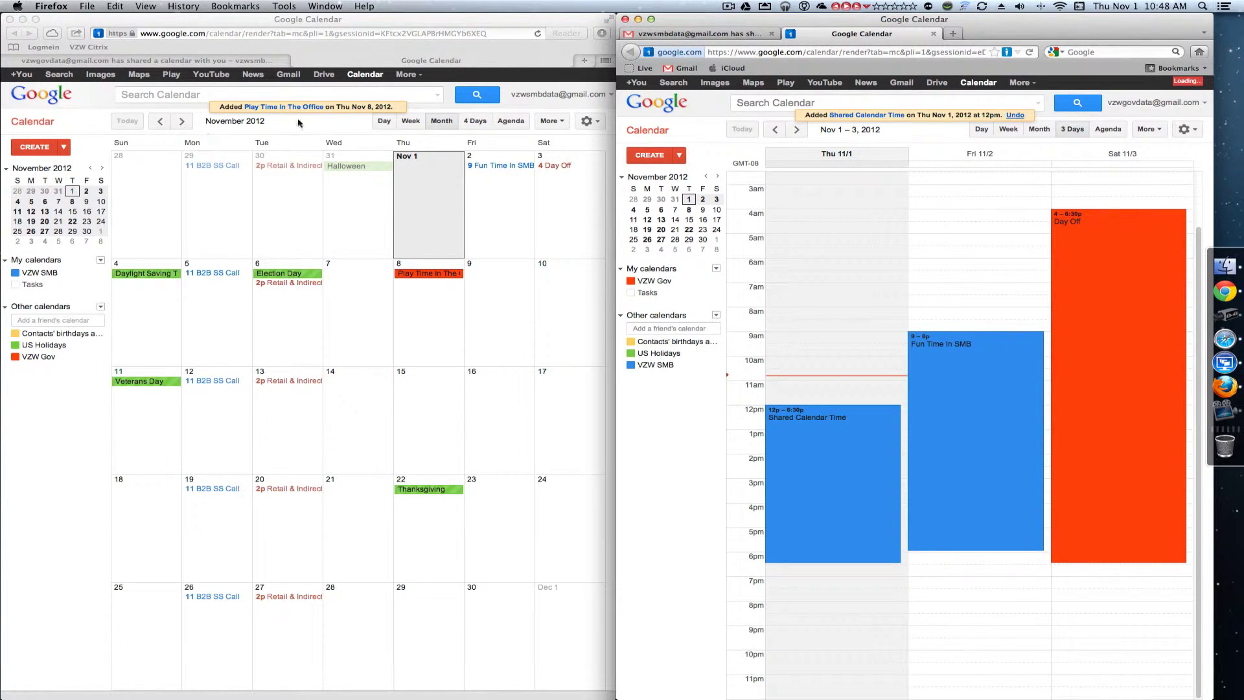
Switch the VZW SMB account's calendar in Safari to week view and open the VZW SMB calendar's sharing settings.
click(346, 125)
click(463, 124)
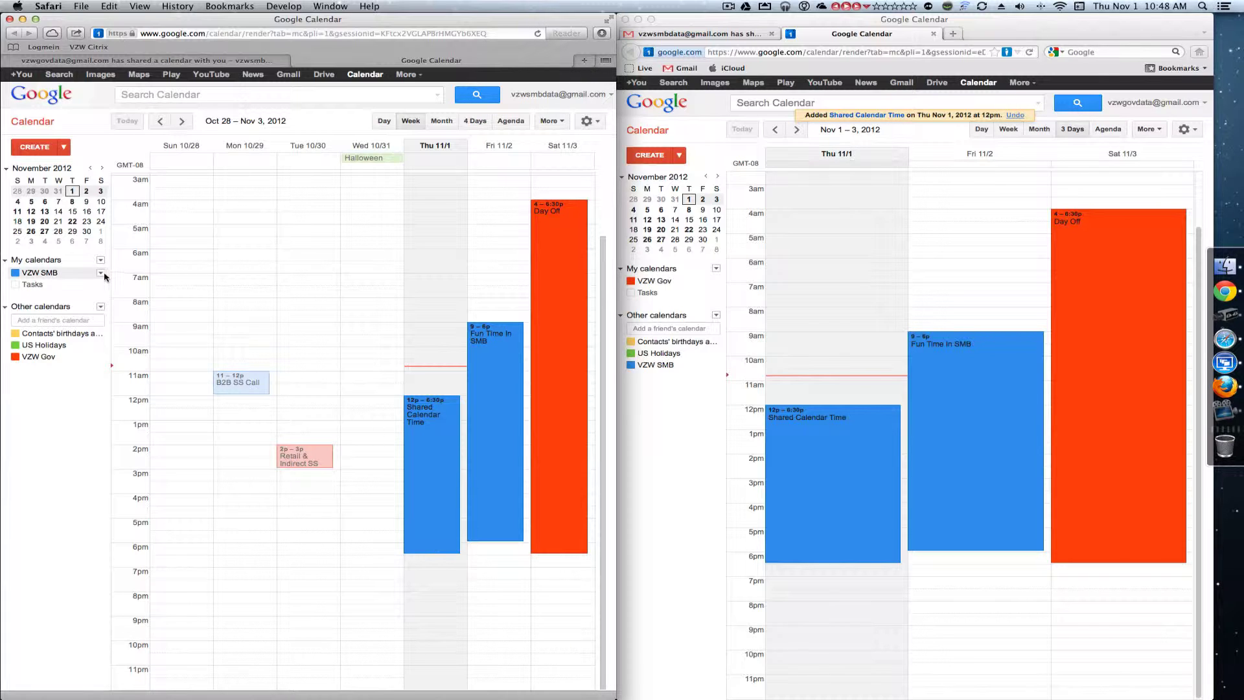
click(101, 273)
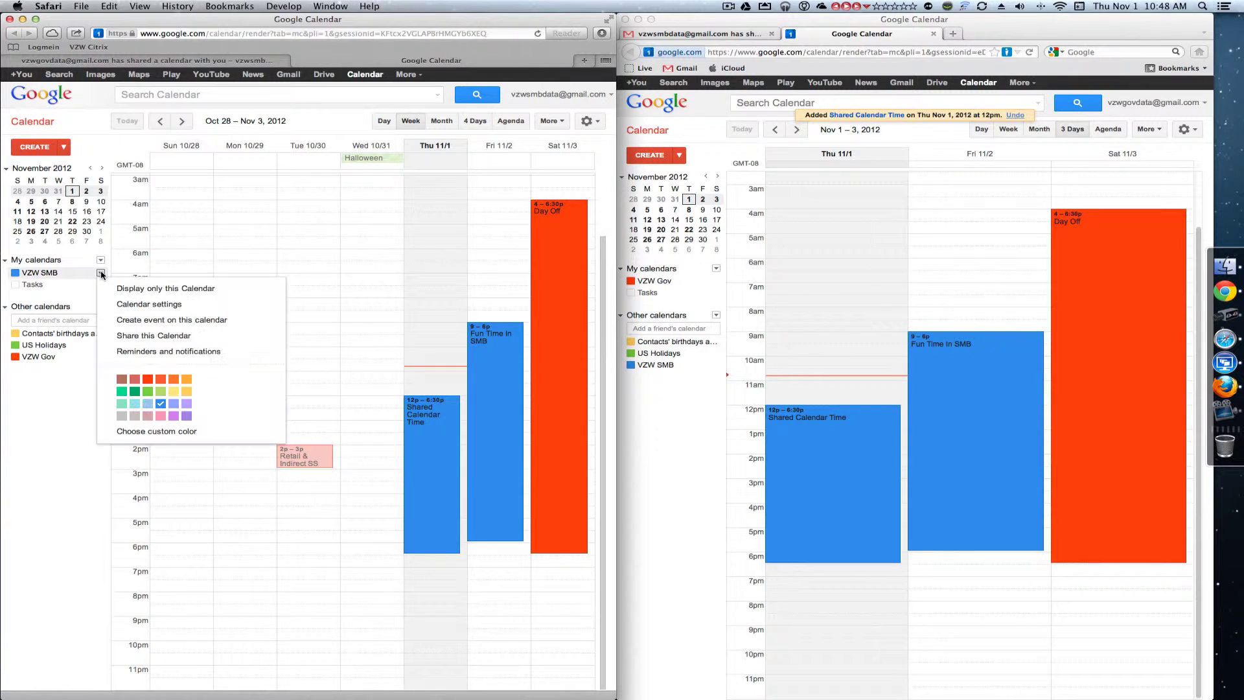
click(190, 305)
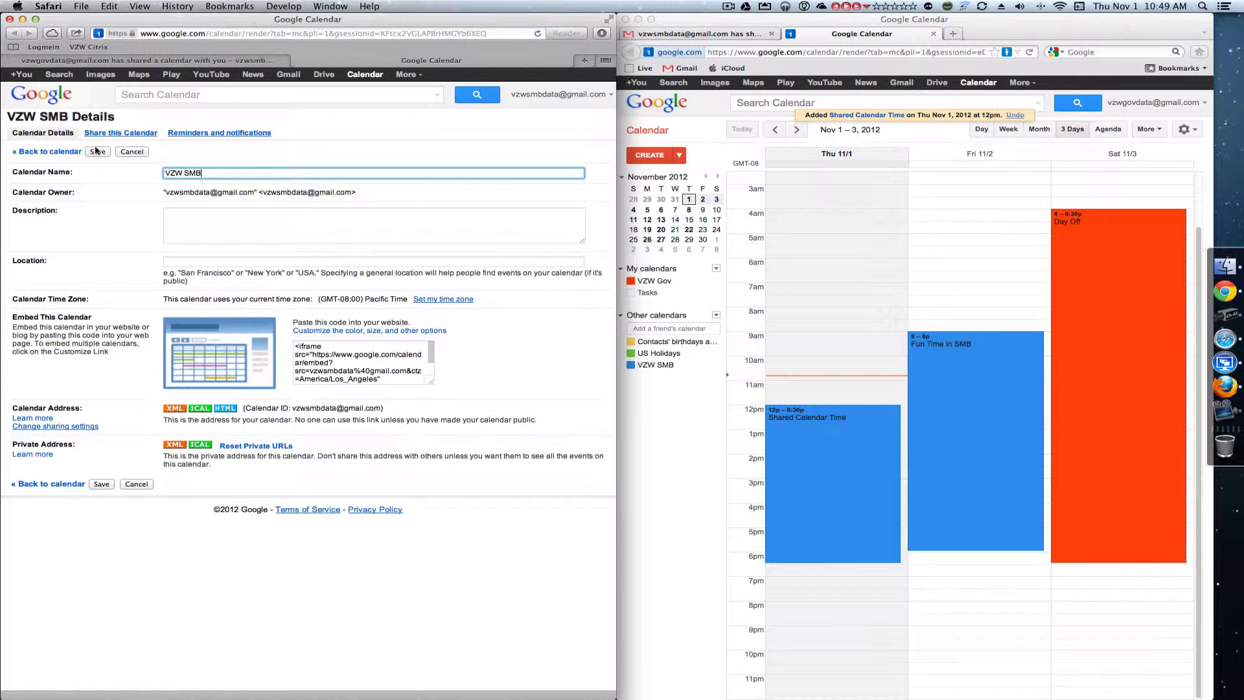
click(110, 134)
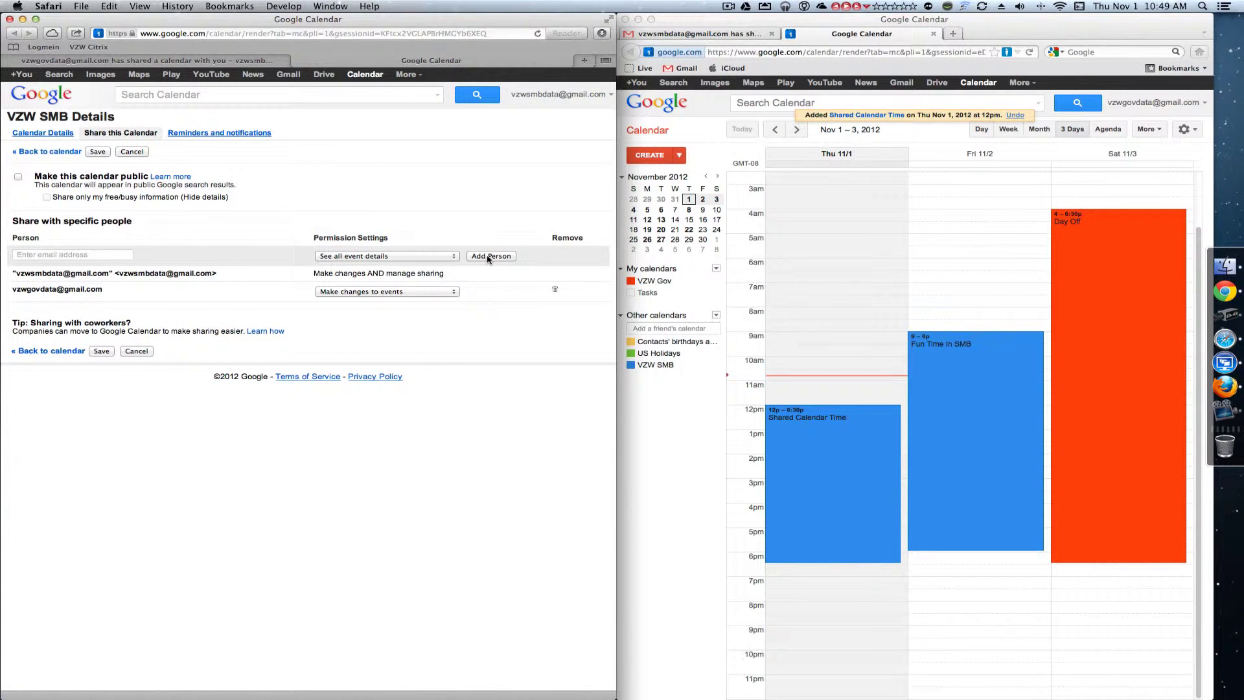
Examine the permission levels for sharing and the reminder and notification options of the VZW SMB calendar, leaving the settings without saving.
click(431, 256)
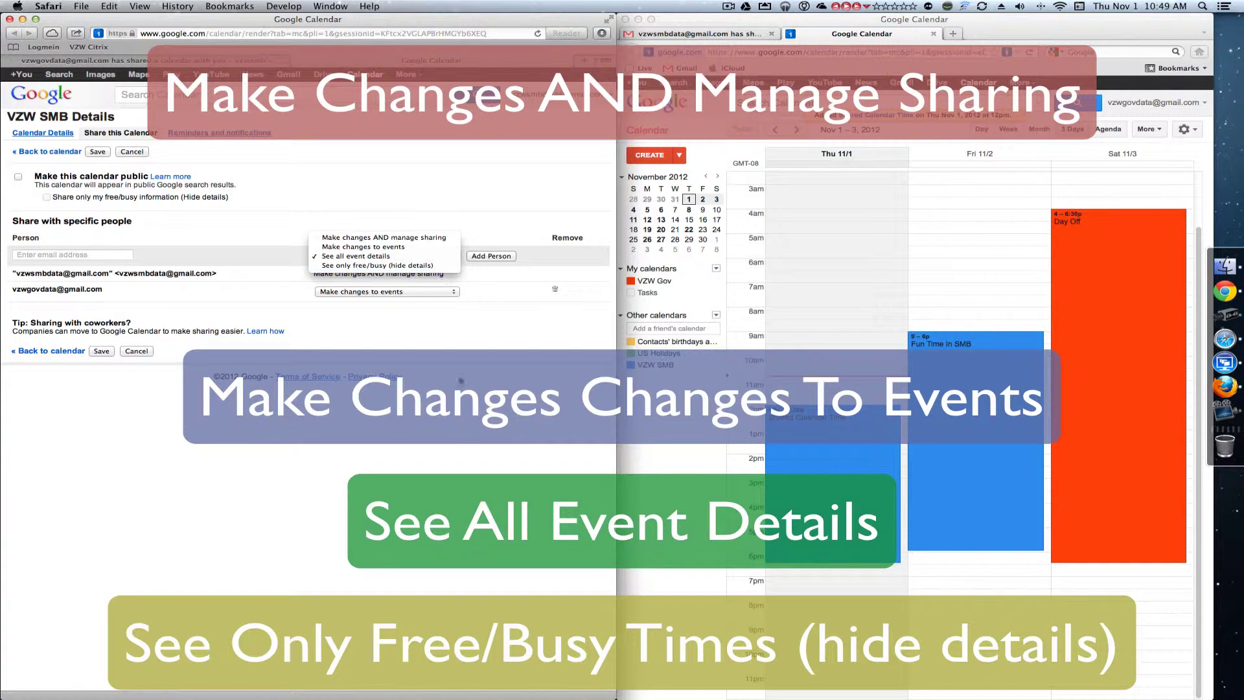
click(387, 491)
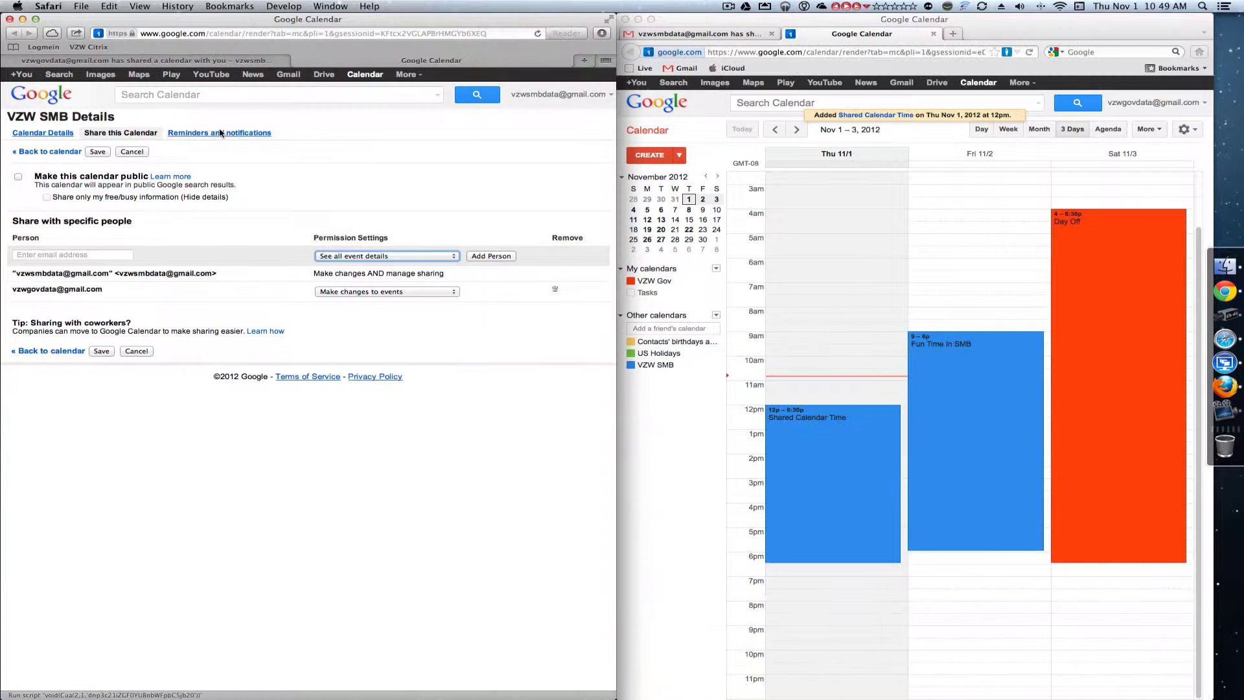
click(219, 132)
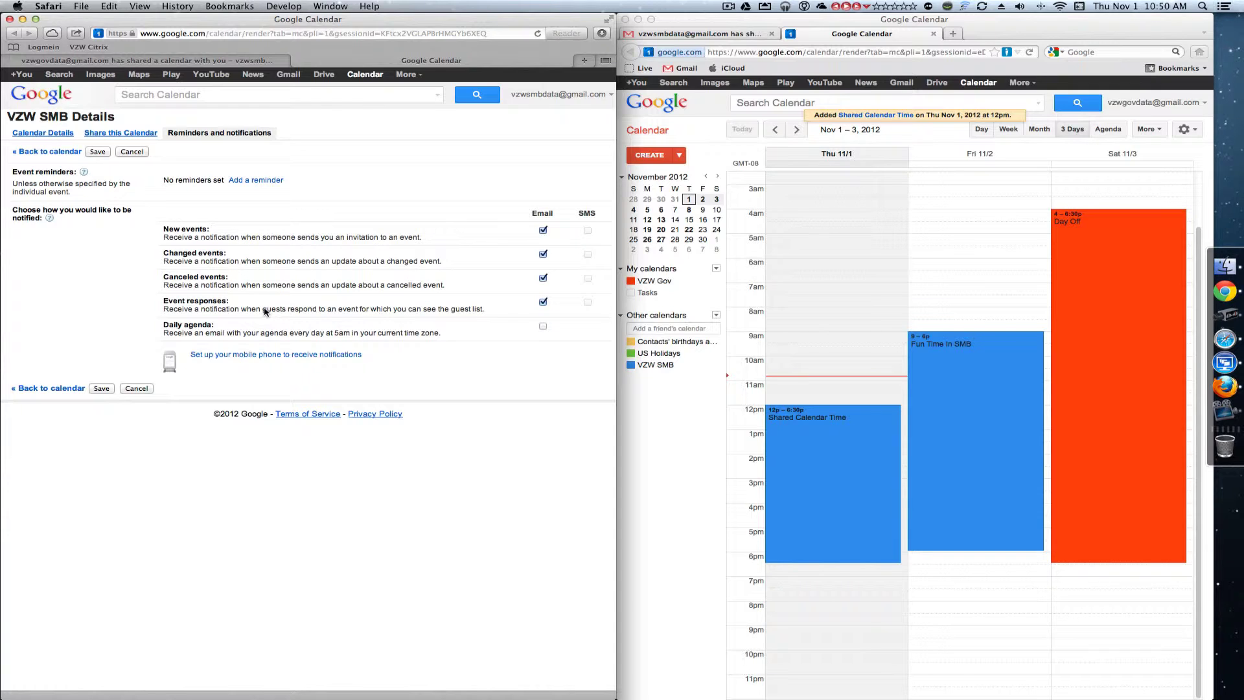
click(136, 388)
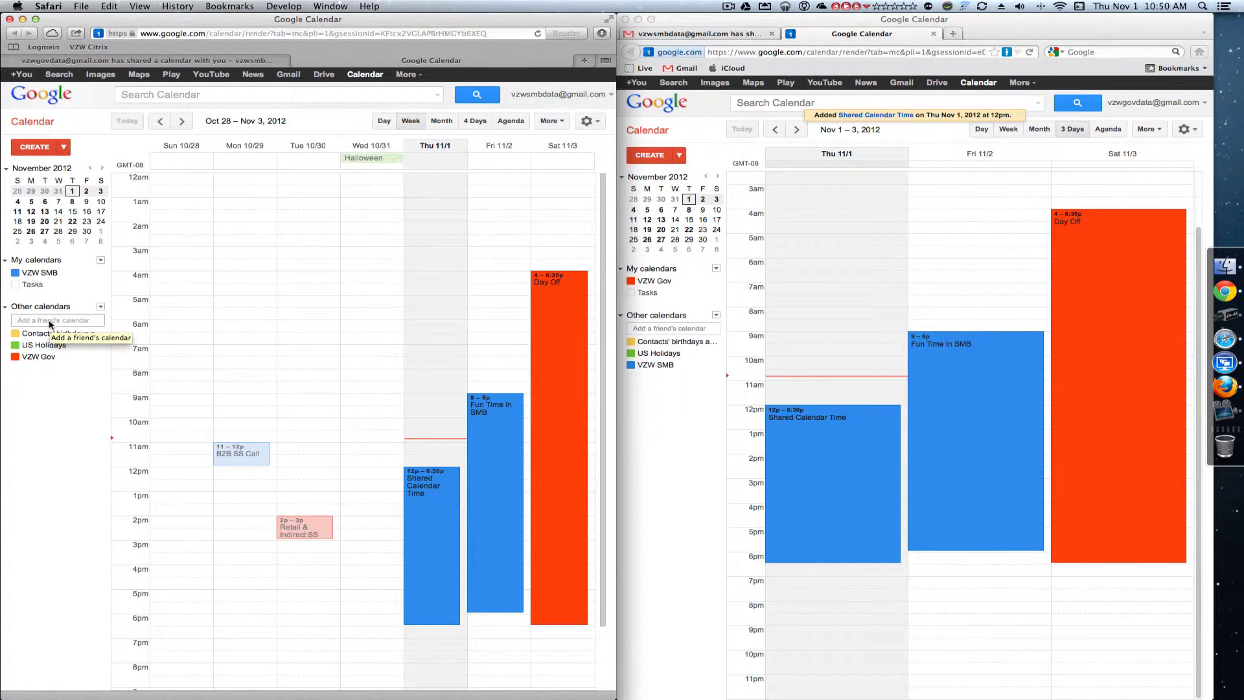
Subscribe to the New England Patriots calendar from the National Football League list of interesting calendars and return to the calendar view.
click(100, 307)
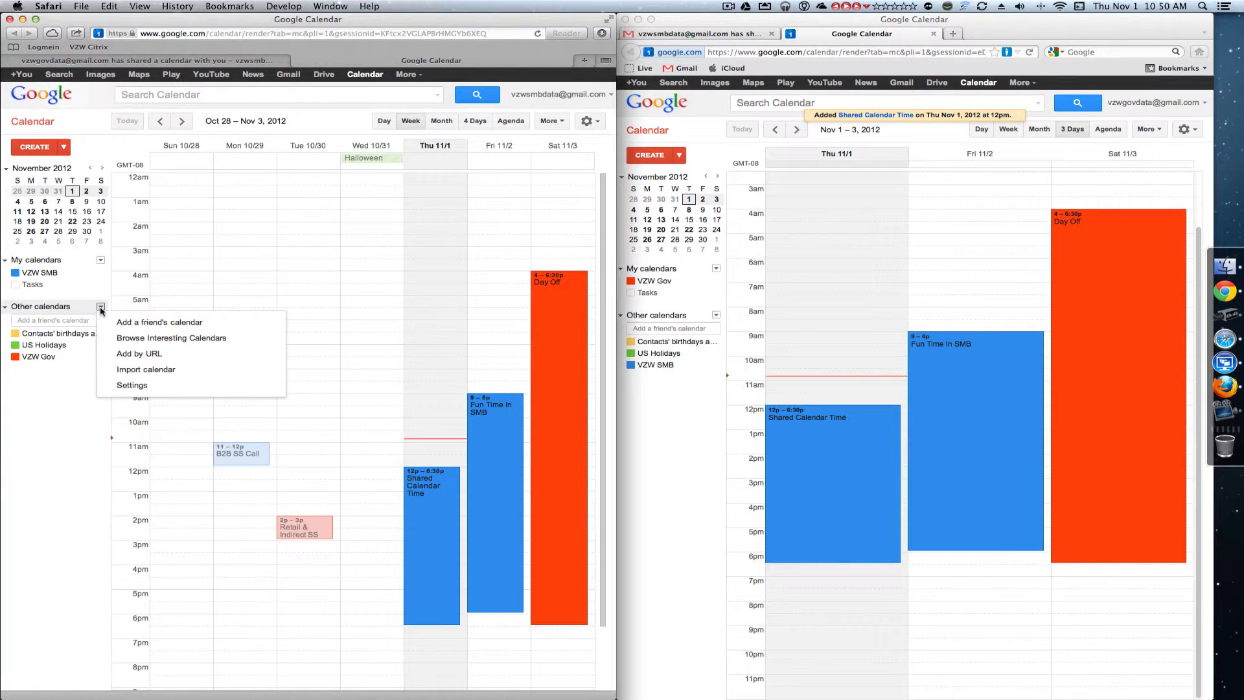
click(215, 341)
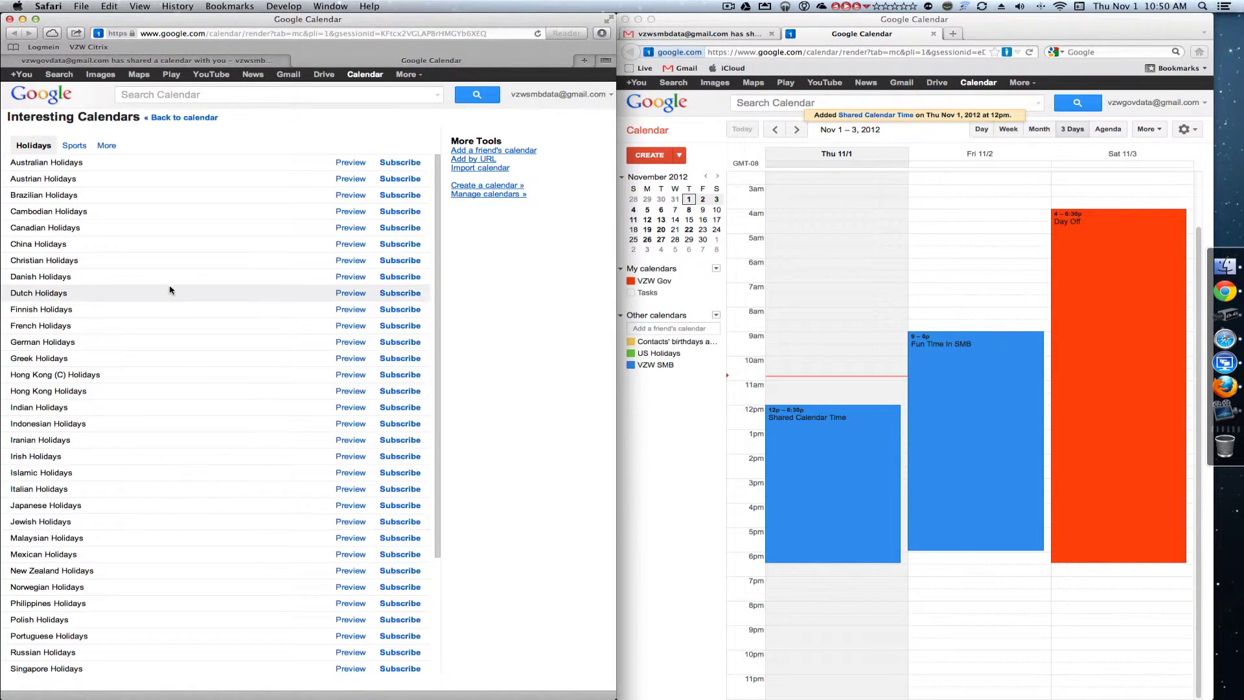
click(77, 145)
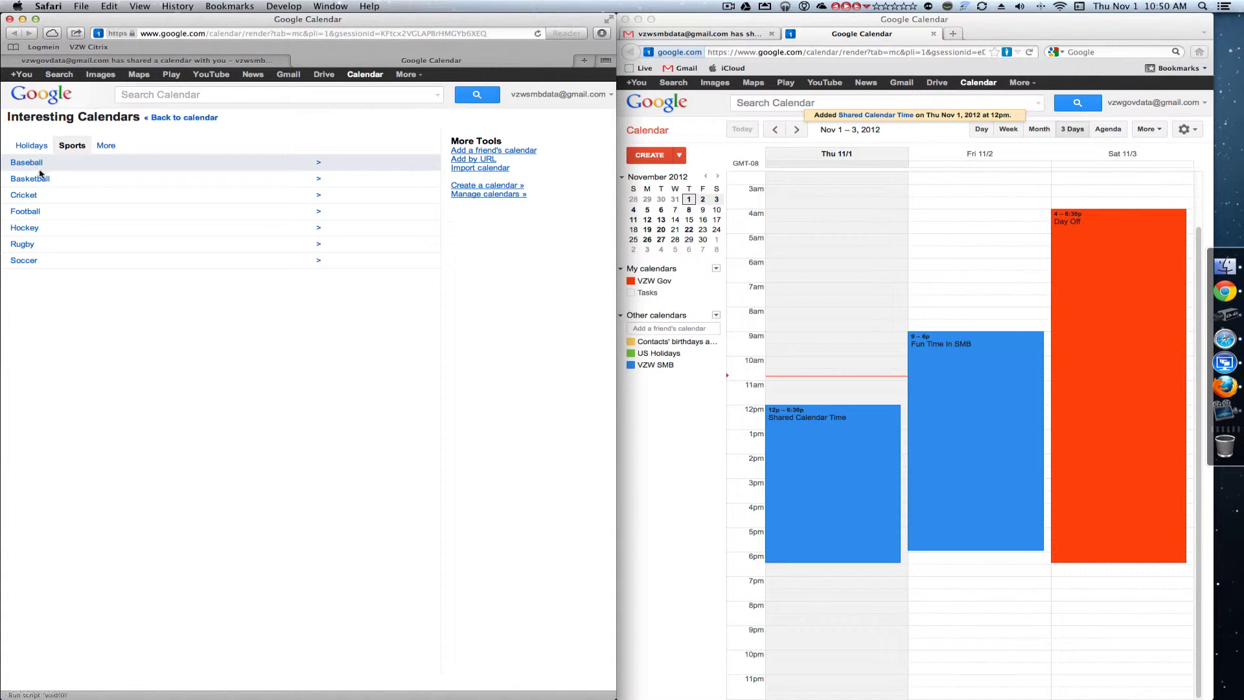
click(49, 211)
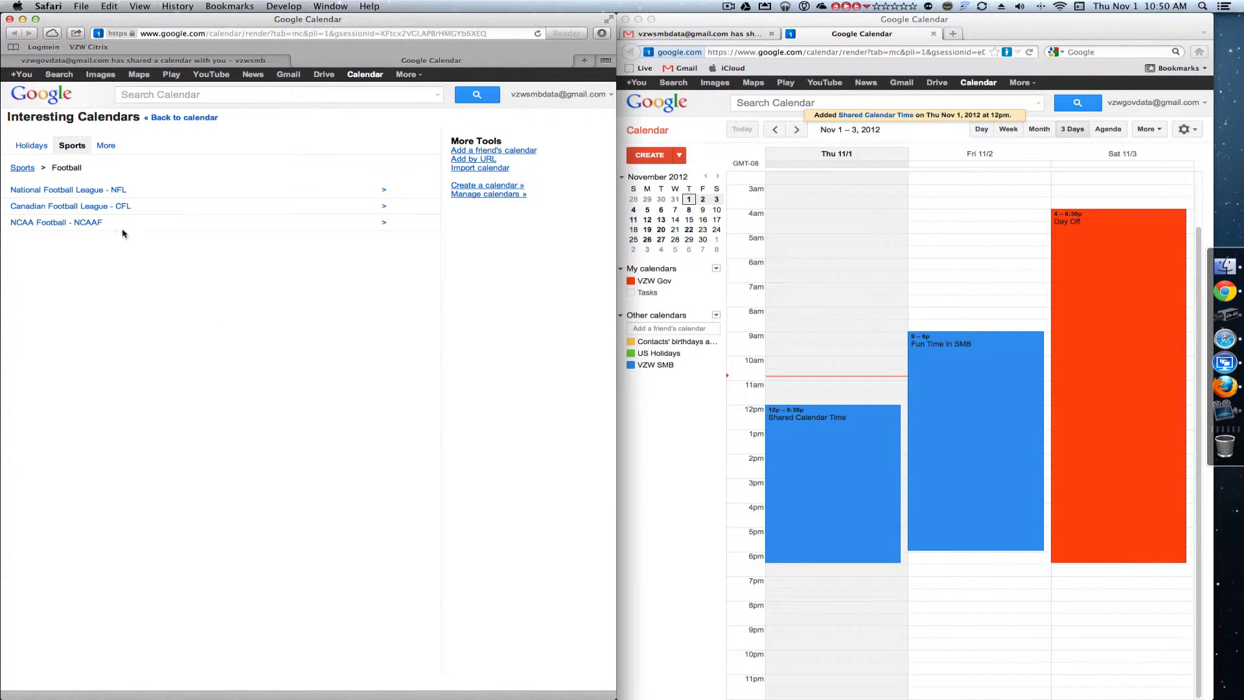
click(114, 189)
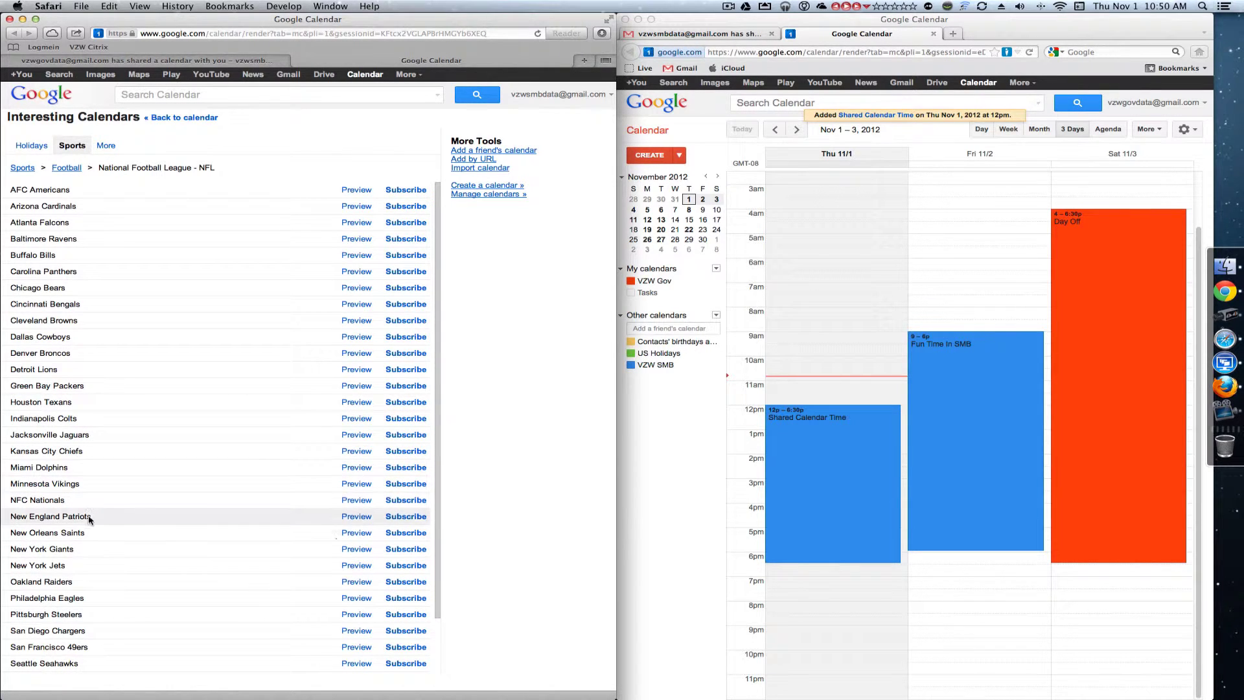
click(408, 516)
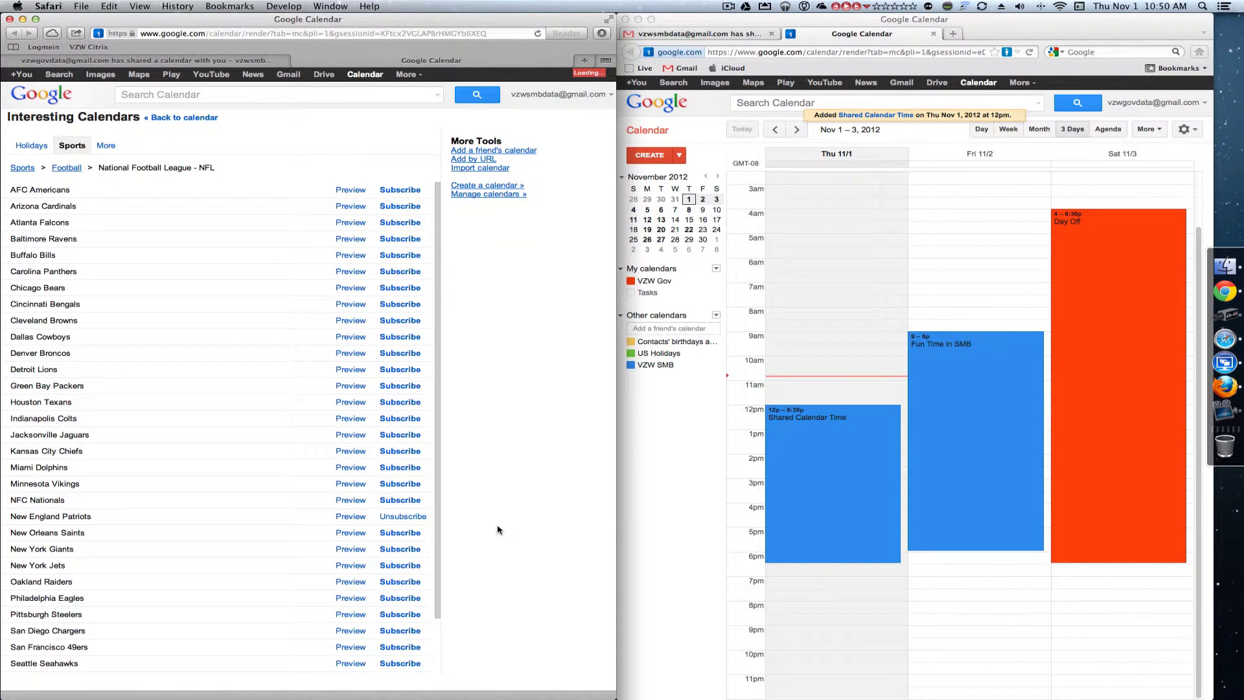
click(186, 119)
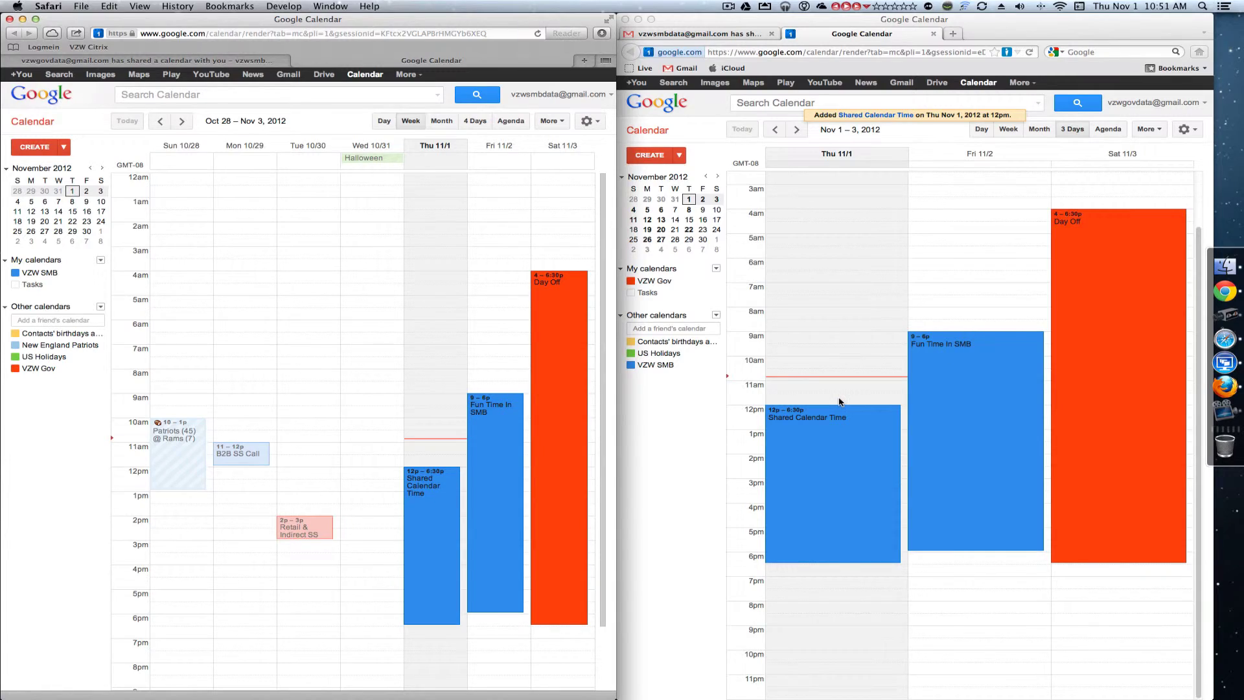
Switch to the personal calendar in Chrome and browse its four-day view forward to Nov 25 – 28, 2012.
key(ctrl+Left)
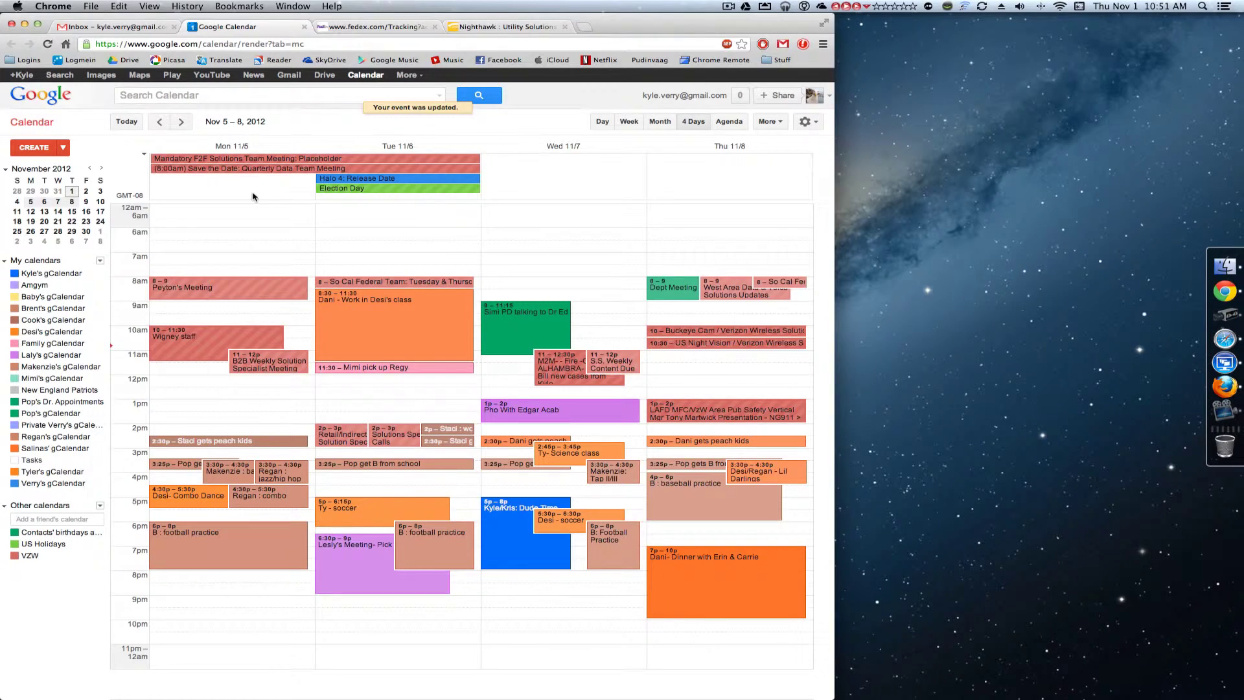
click(180, 122)
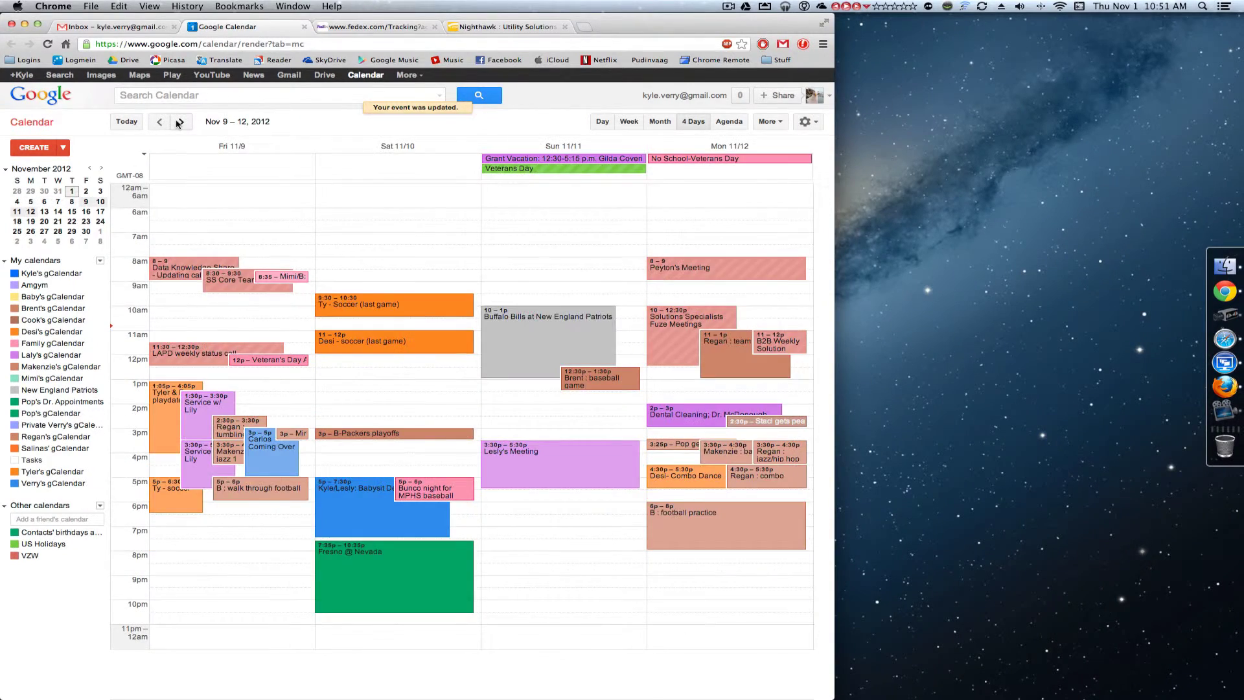
click(180, 123)
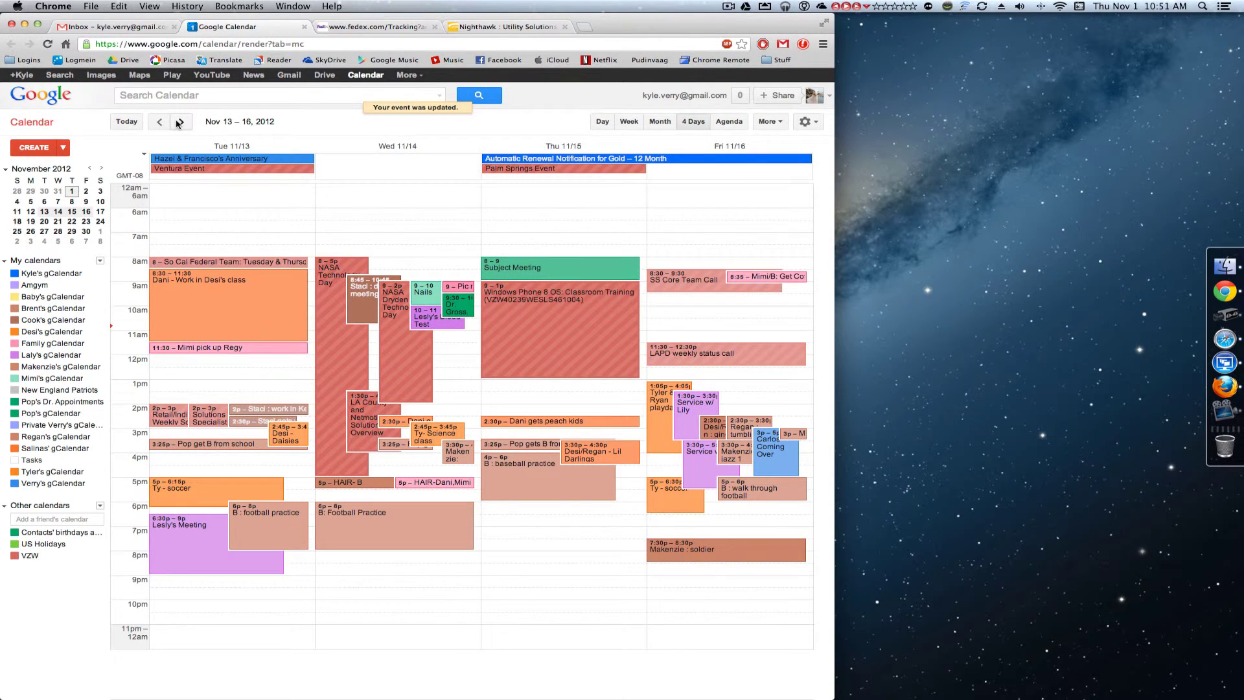
click(179, 123)
click(179, 122)
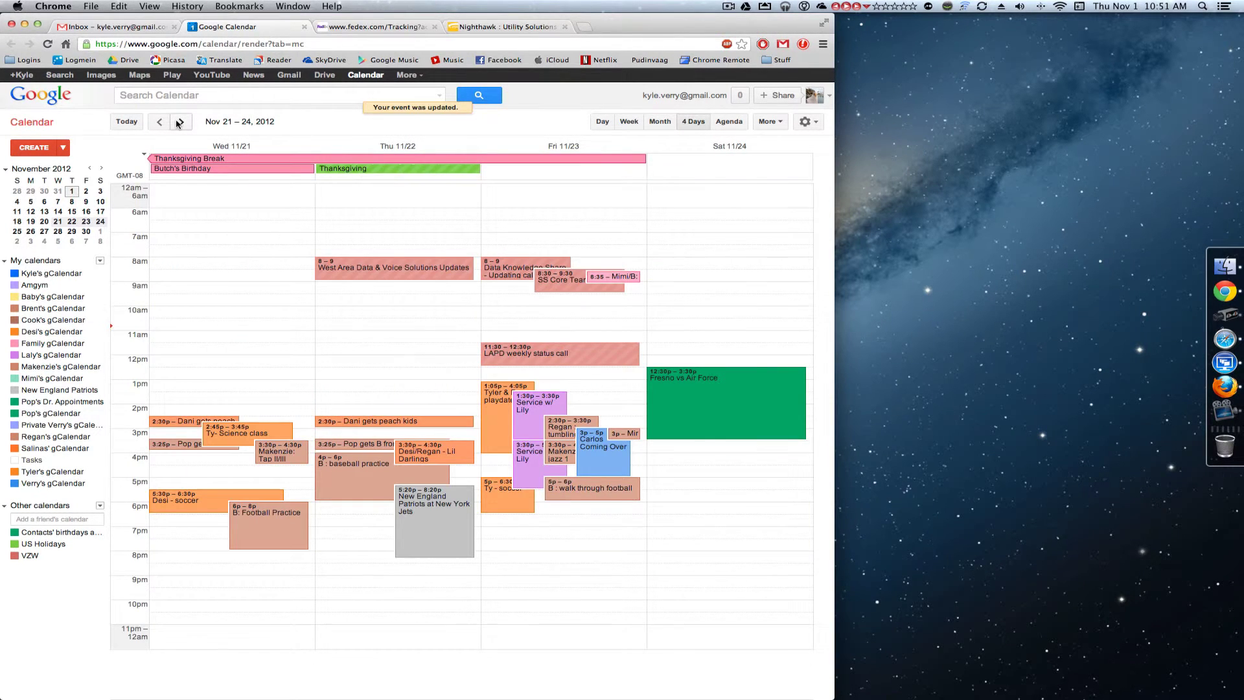
click(180, 123)
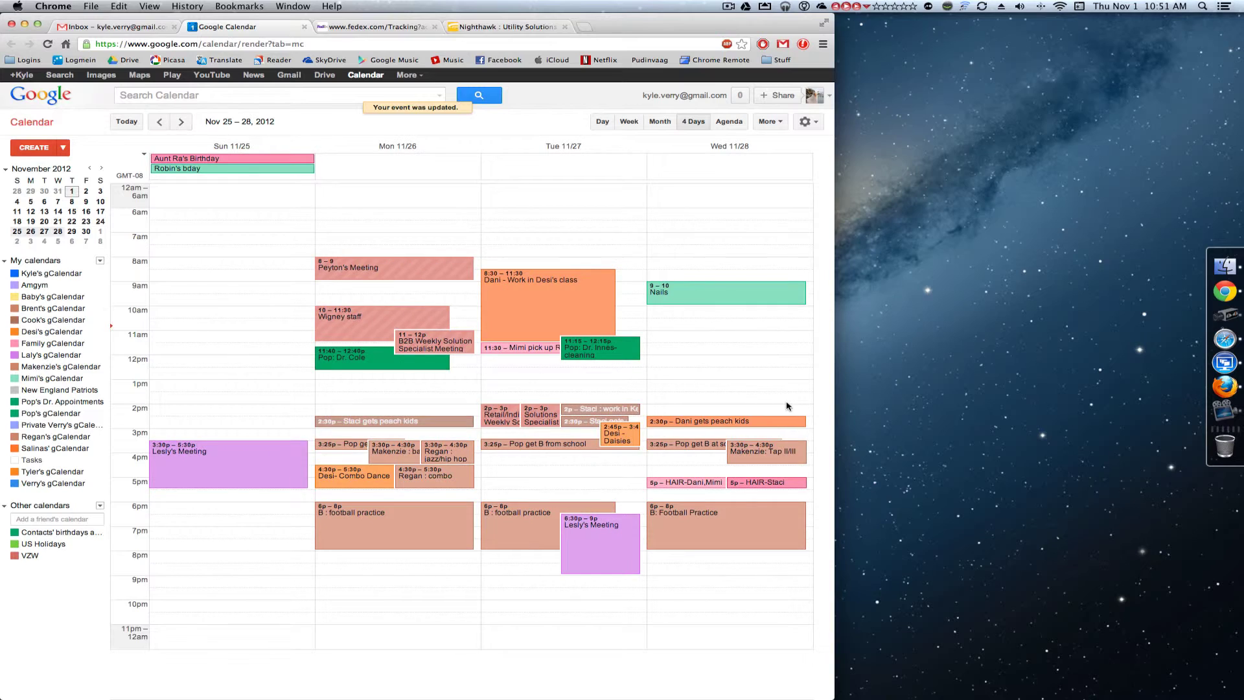